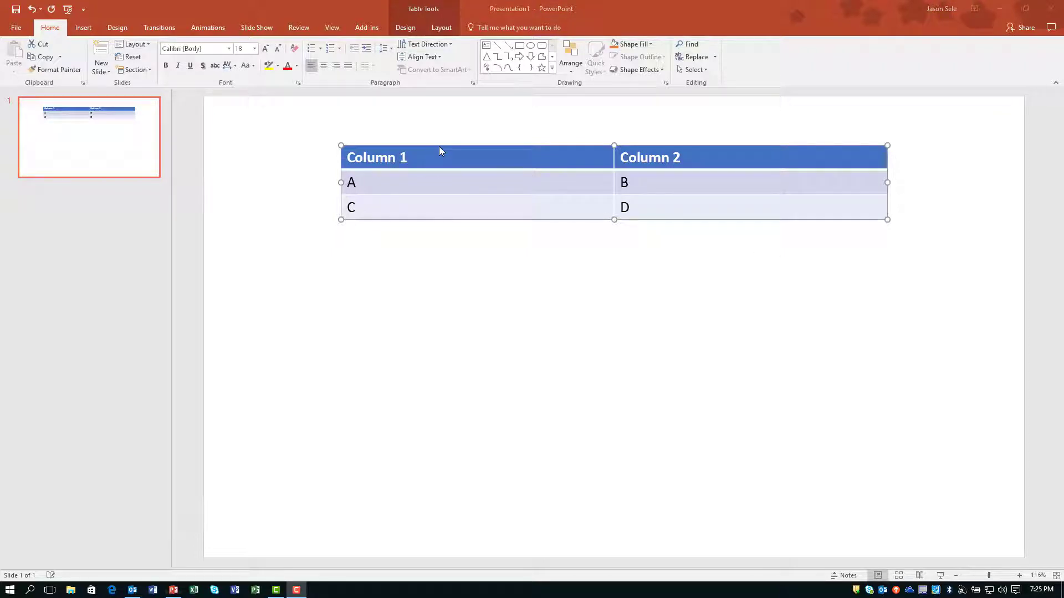
Copy the table and paste it below as a Picture (Enhanced Metafile) with Paste Special
{"action": "right_click", "coordinate": [441, 150]}
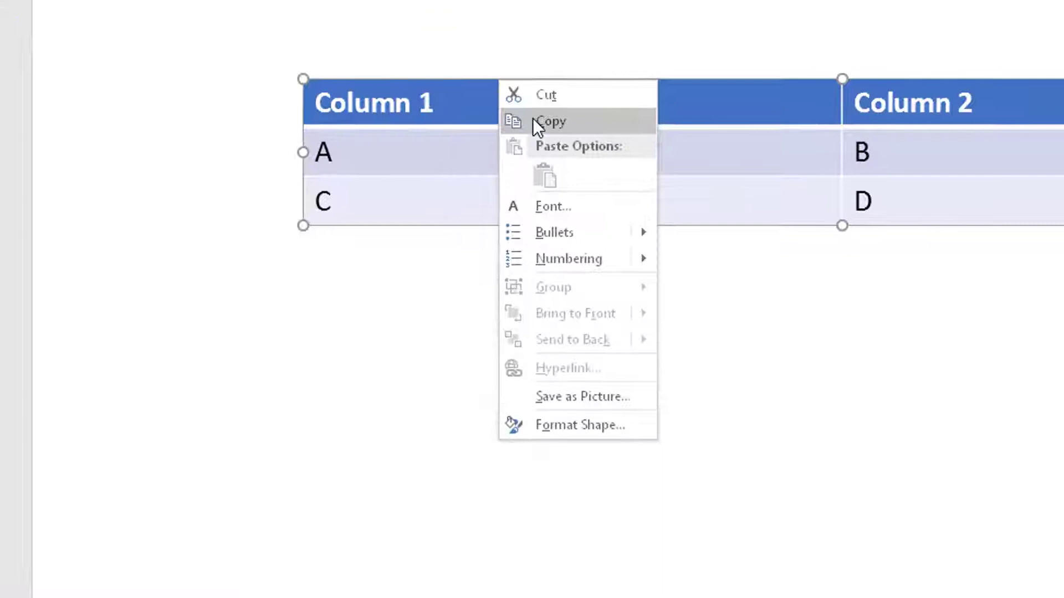
{"action": "left_click", "coordinate": [533, 121]}
{"action": "left_click", "coordinate": [320, 325]}
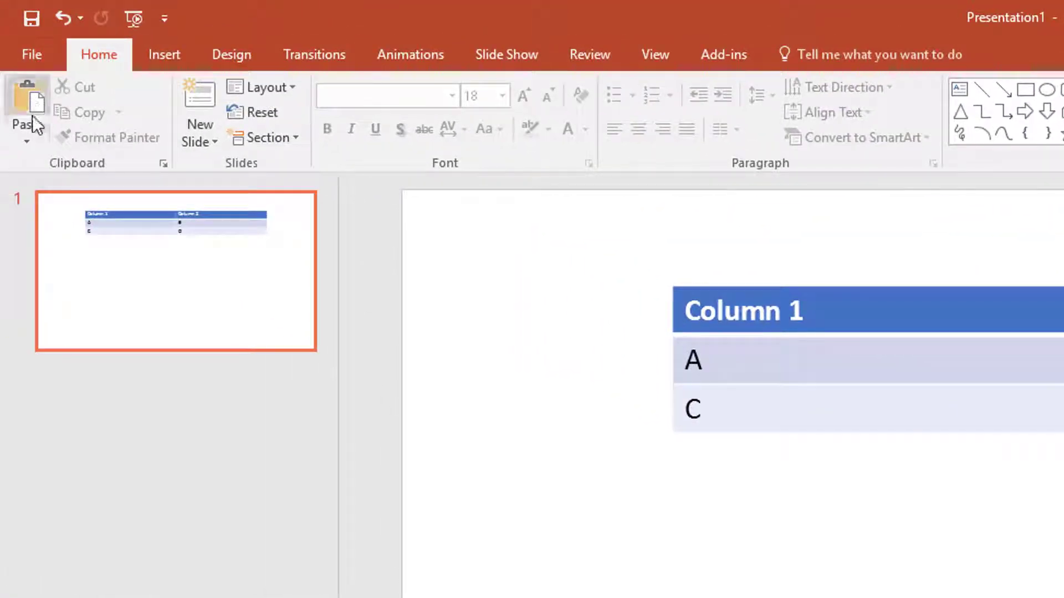
{"action": "left_click", "coordinate": [28, 128]}
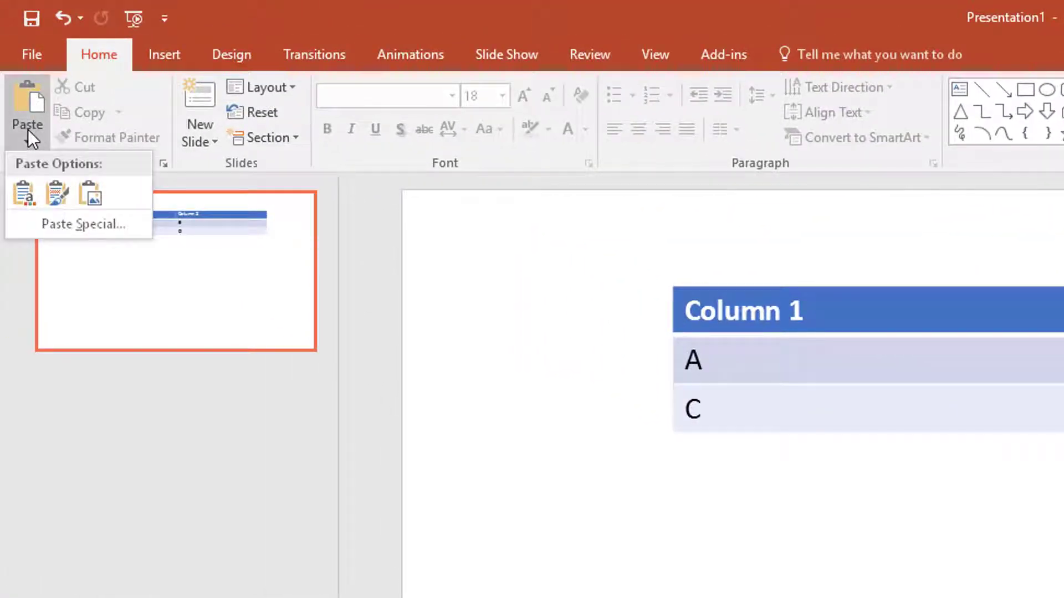
{"action": "left_click", "coordinate": [75, 224]}
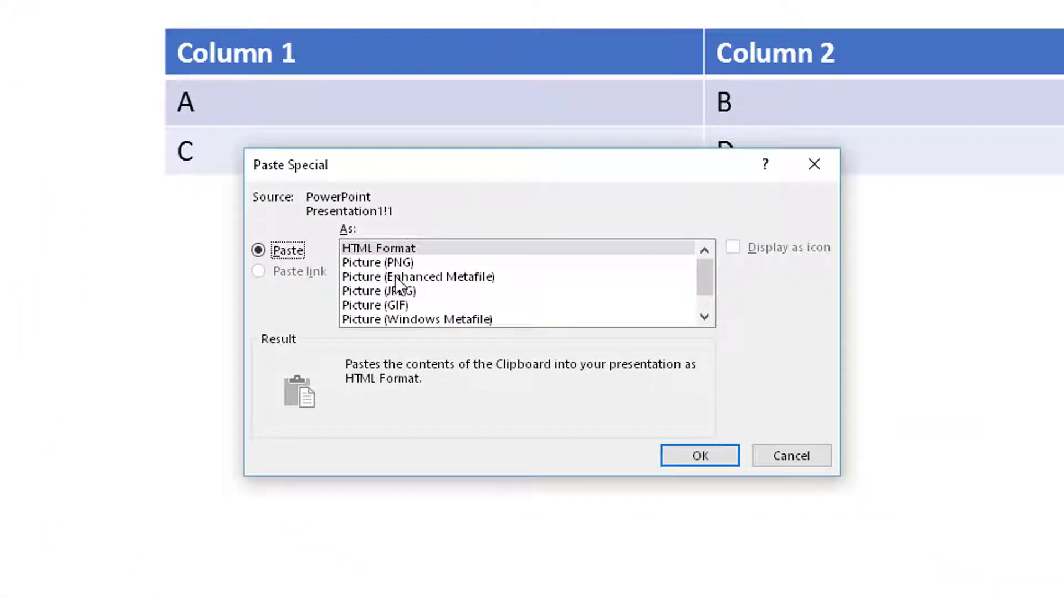
{"action": "left_click", "coordinate": [397, 277]}
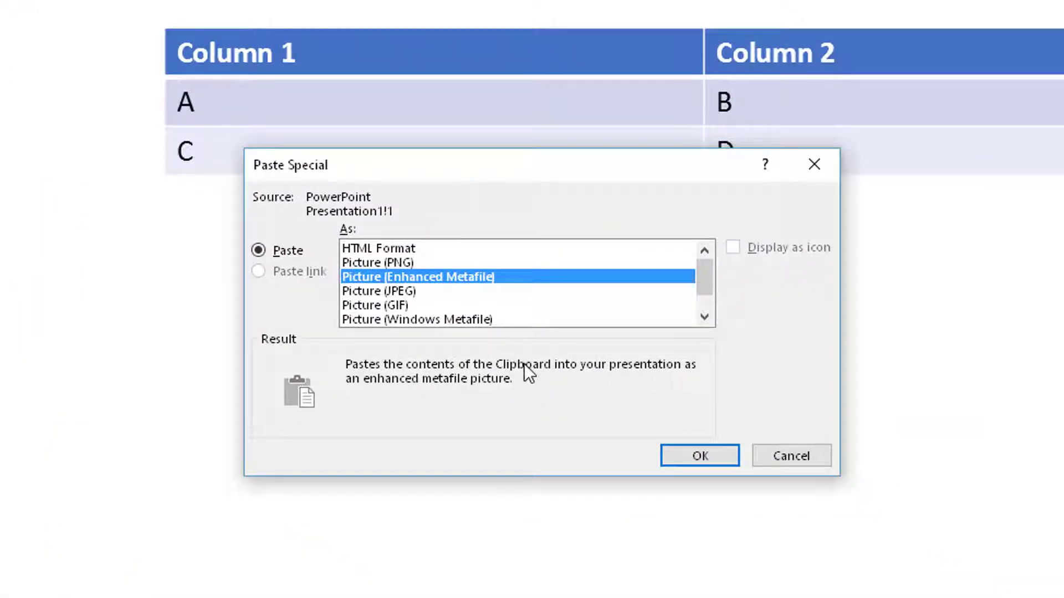
{"action": "left_click", "coordinate": [700, 456]}
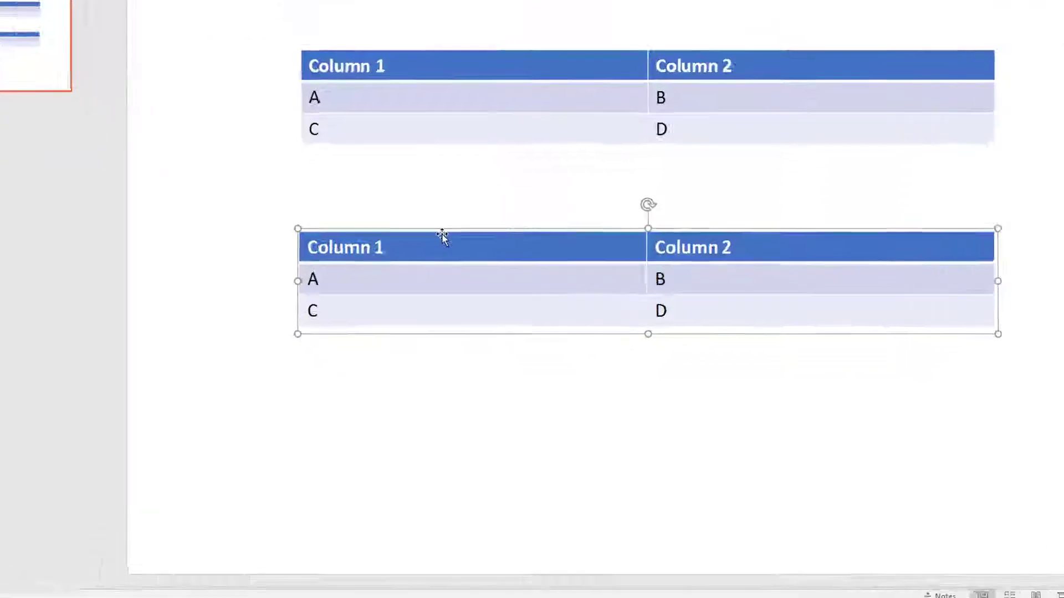
Ungroup the pasted table picture and accept converting it to a Microsoft drawing object
{"action": "right_click", "coordinate": [451, 290]}
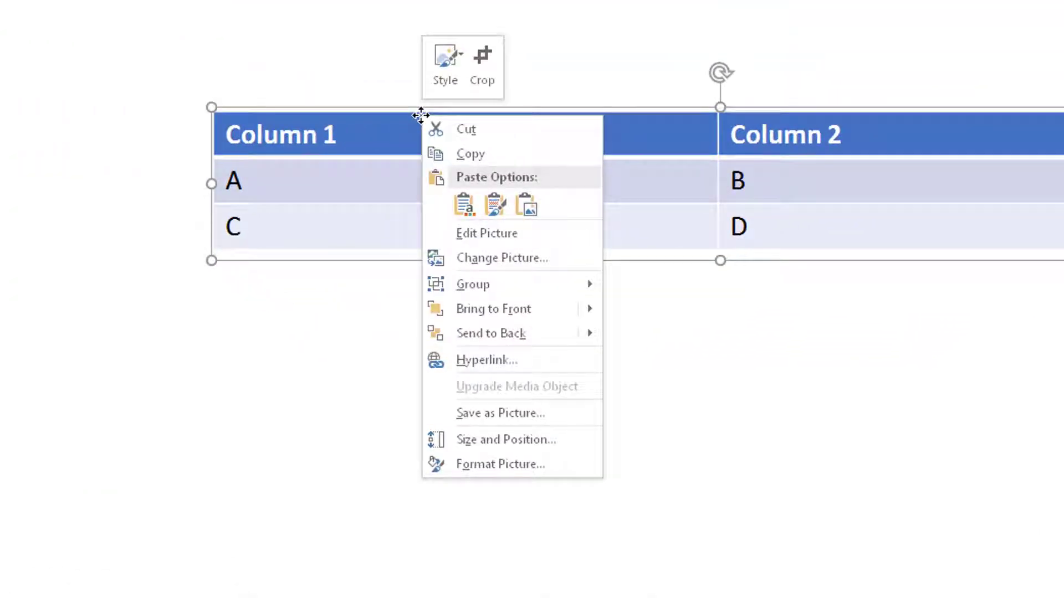
{"action": "mouse_move", "coordinate": [502, 291]}
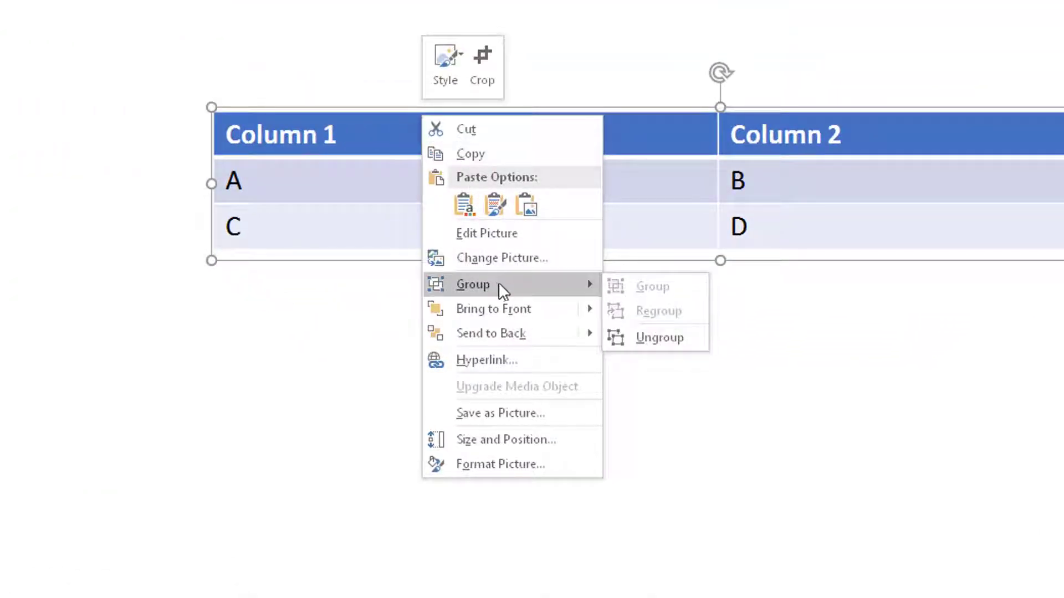
{"action": "left_click", "coordinate": [661, 345]}
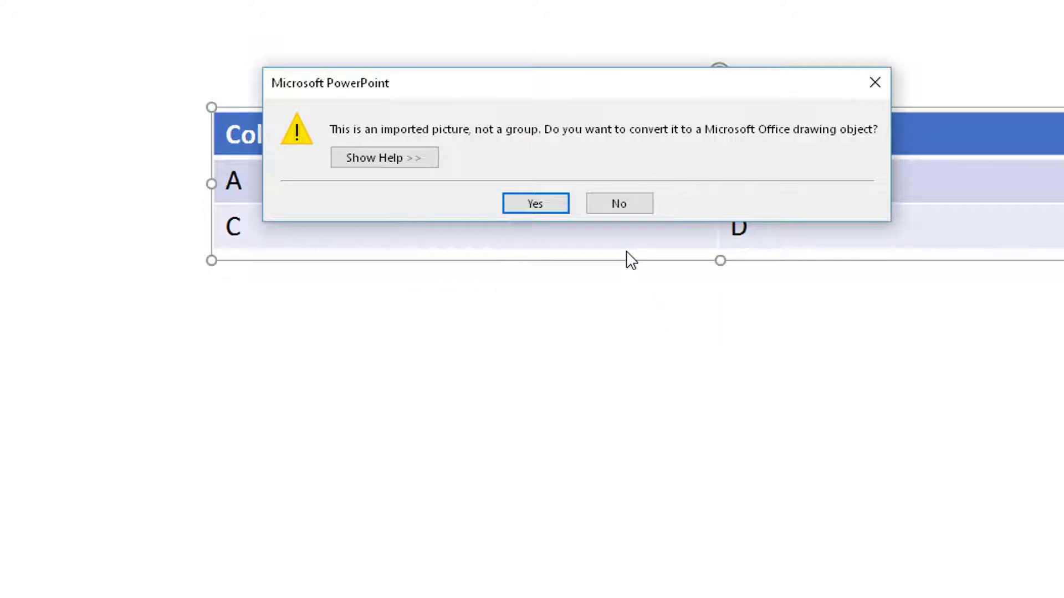
{"action": "left_click", "coordinate": [535, 204]}
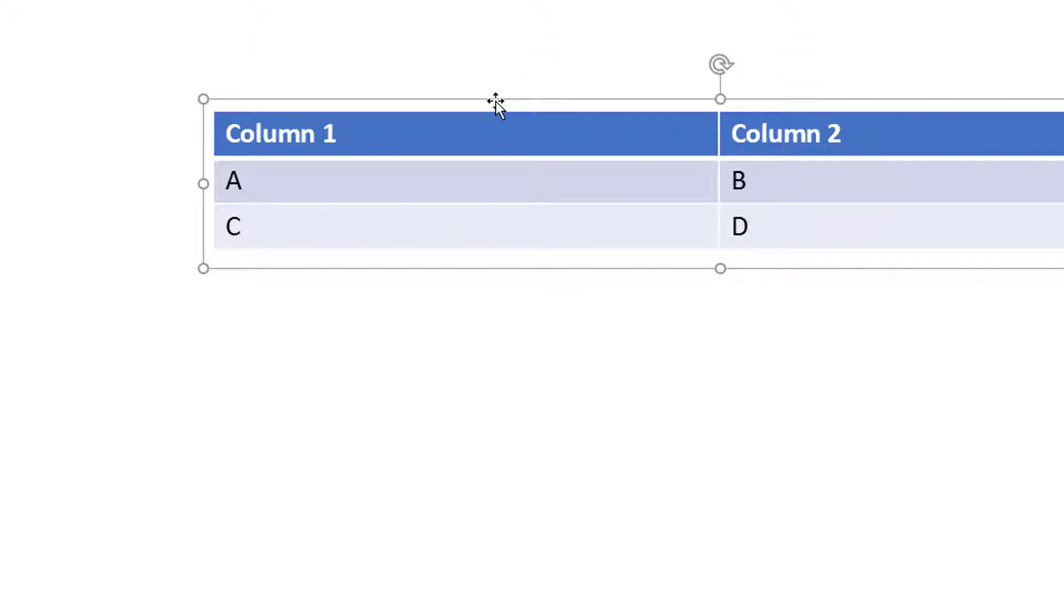
Ungroup the converted drawing again so each table part becomes a separate shape
{"action": "right_click", "coordinate": [496, 101]}
{"action": "mouse_move", "coordinate": [556, 221]}
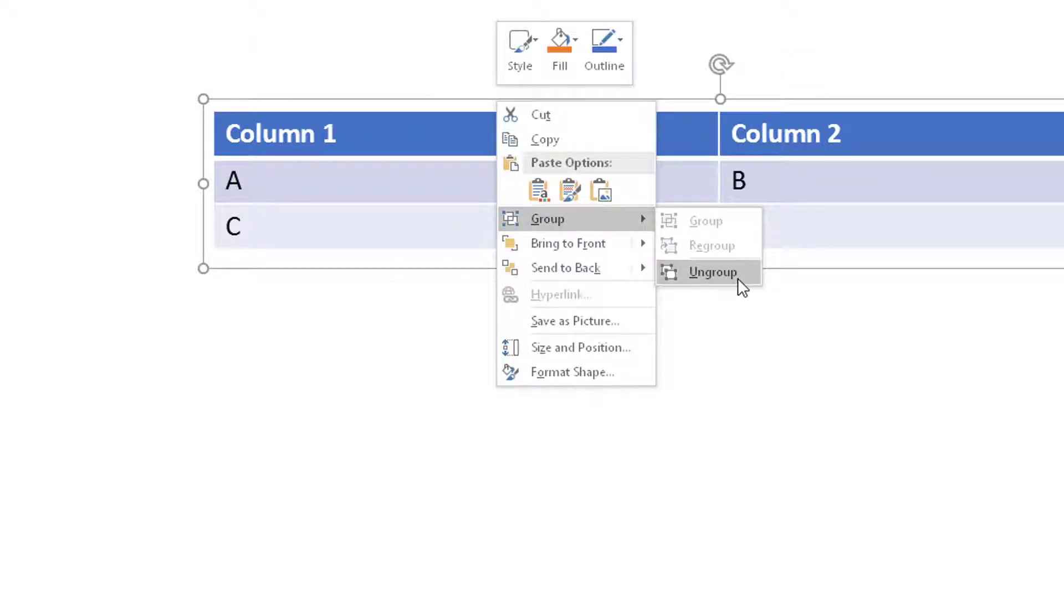
{"action": "left_click", "coordinate": [713, 273]}
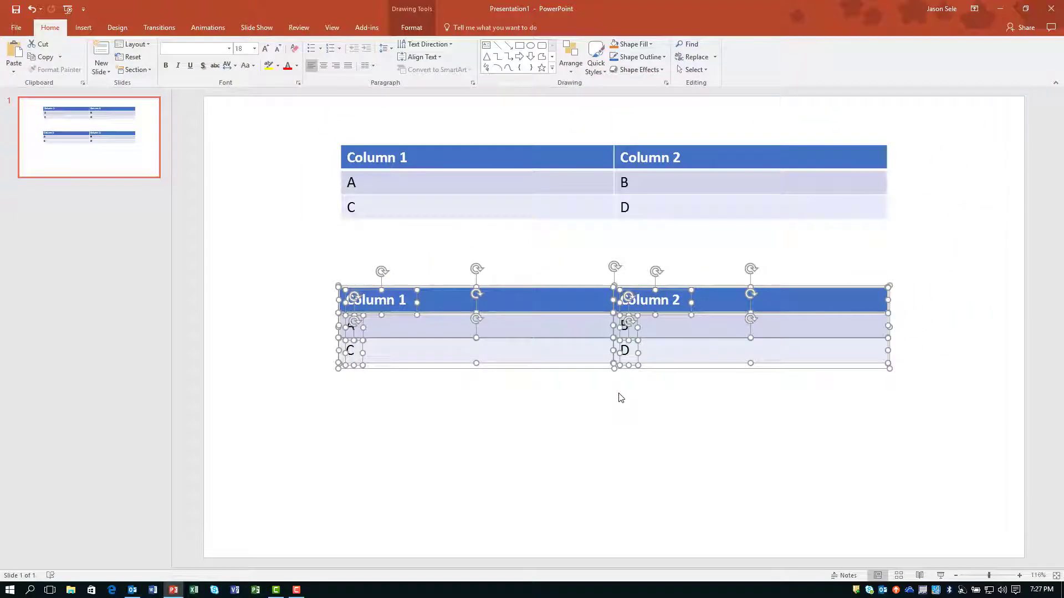
Deselect all shapes, then marquee-select the A–B row shapes of the lower table
{"action": "key", "text": "F10"}
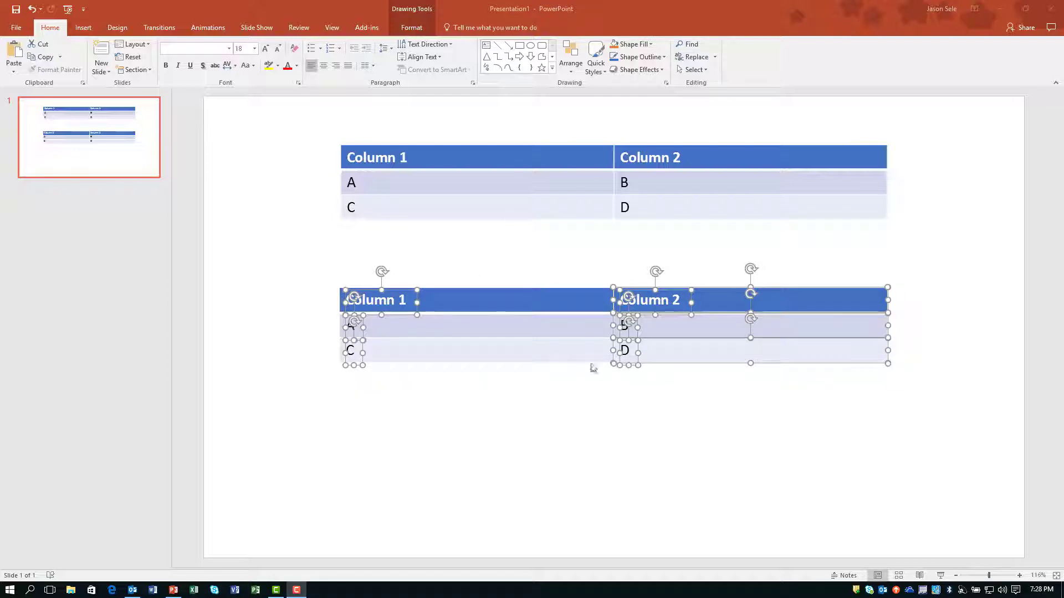
{"action": "left_click", "coordinate": [481, 399]}
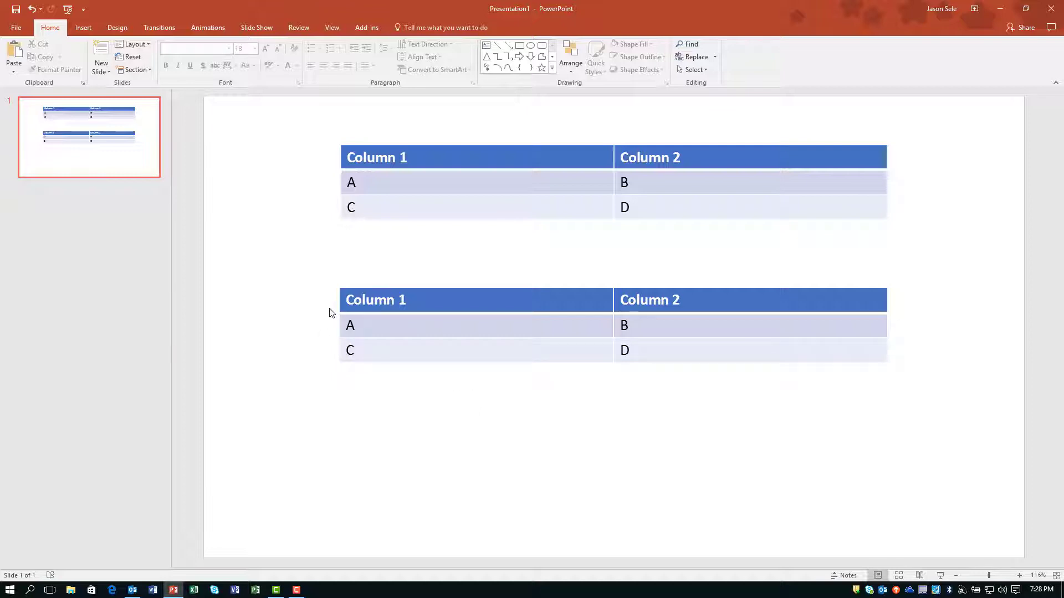
{"action": "mouse_move", "coordinate": [329, 309]}
{"action": "left_mouse_down"}
{"action": "mouse_move", "coordinate": [415, 347]}
{"action": "mouse_move", "coordinate": [550, 357]}
{"action": "mouse_move", "coordinate": [904, 349]}
{"action": "left_mouse_up"}
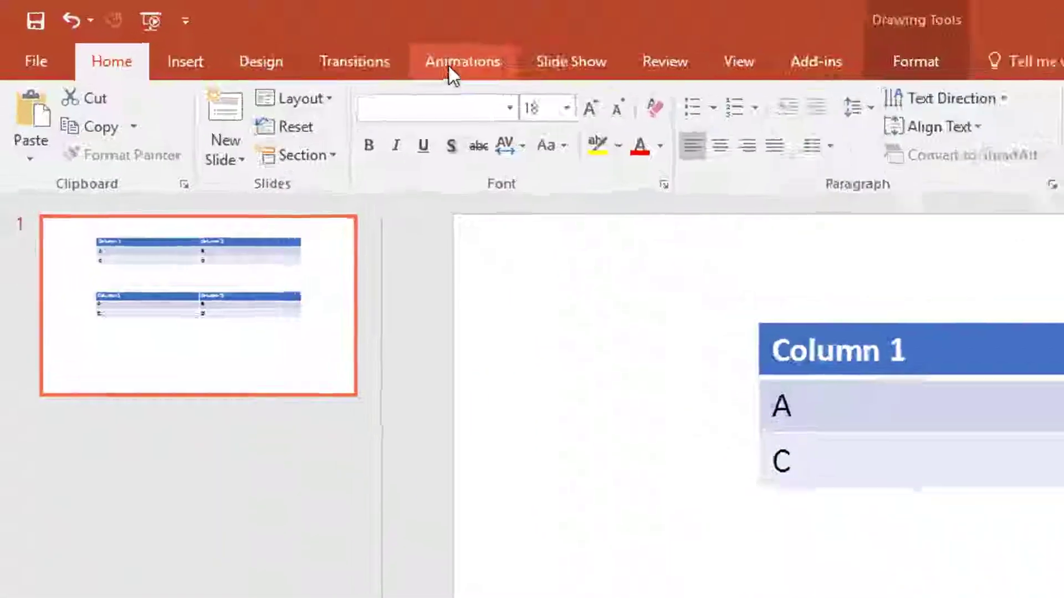
Give the A–B row the Appear animation and delete the stray animation on row C
{"action": "left_click", "coordinate": [201, 29]}
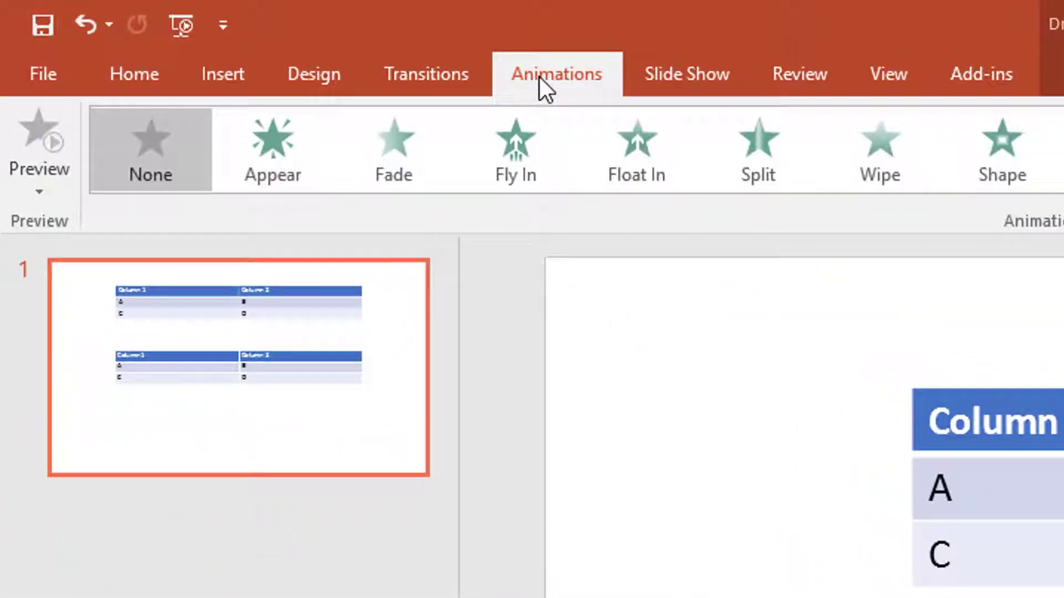
{"action": "left_click", "coordinate": [291, 147]}
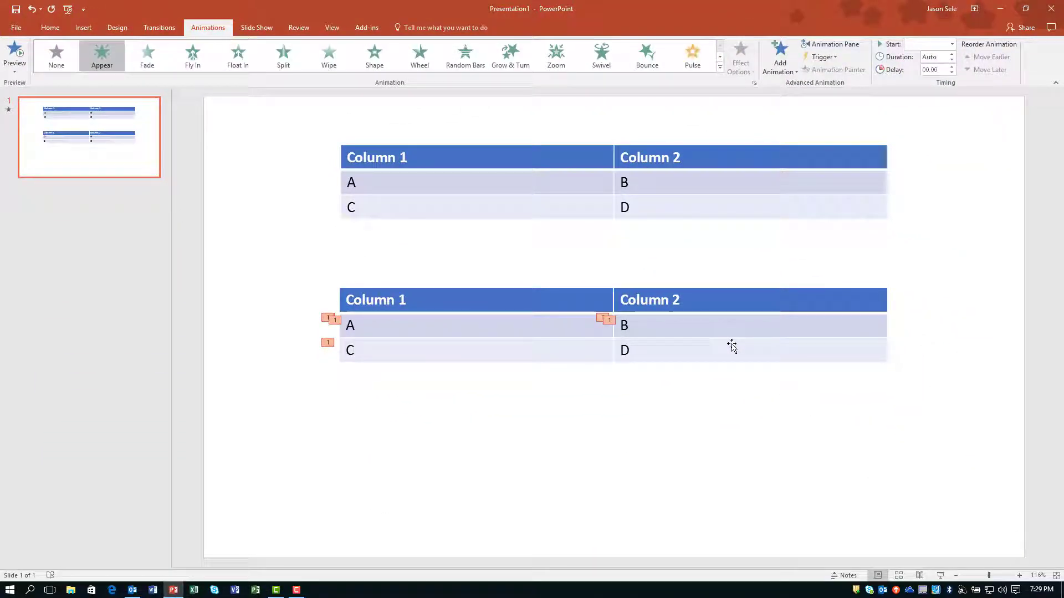
{"action": "left_click", "coordinate": [328, 344]}
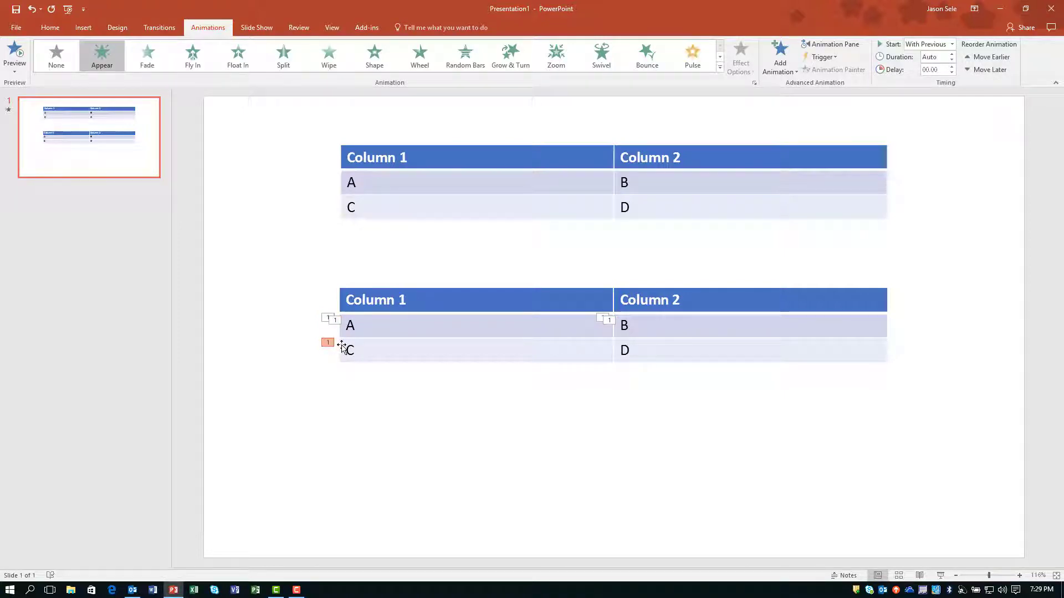
{"action": "key", "text": "Delete"}
Marquee-select the C and D row boxes and apply Appear as the second animation step
{"action": "left_click", "coordinate": [327, 386]}
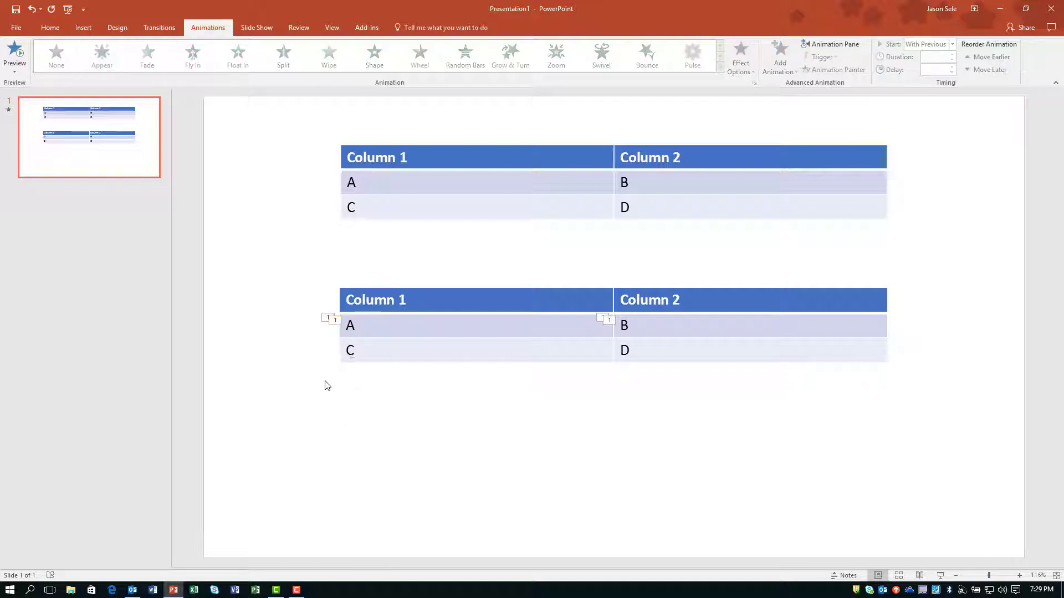
{"action": "mouse_move", "coordinate": [325, 382]}
{"action": "left_mouse_down"}
{"action": "mouse_move", "coordinate": [344, 348]}
{"action": "mouse_move", "coordinate": [427, 339]}
{"action": "mouse_move", "coordinate": [914, 333]}
{"action": "left_mouse_up"}
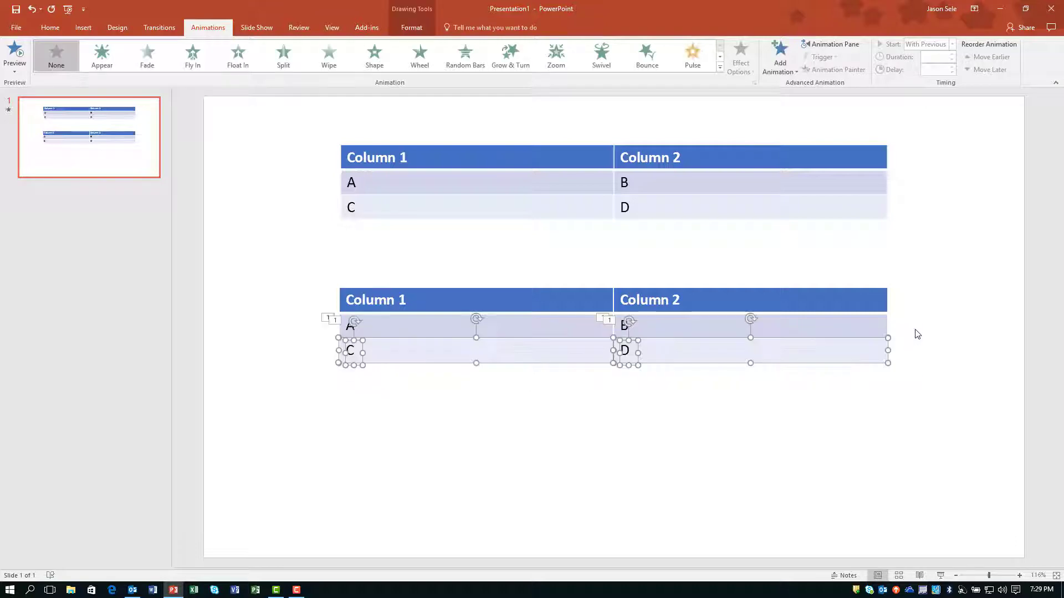
{"action": "left_click", "coordinate": [114, 53]}
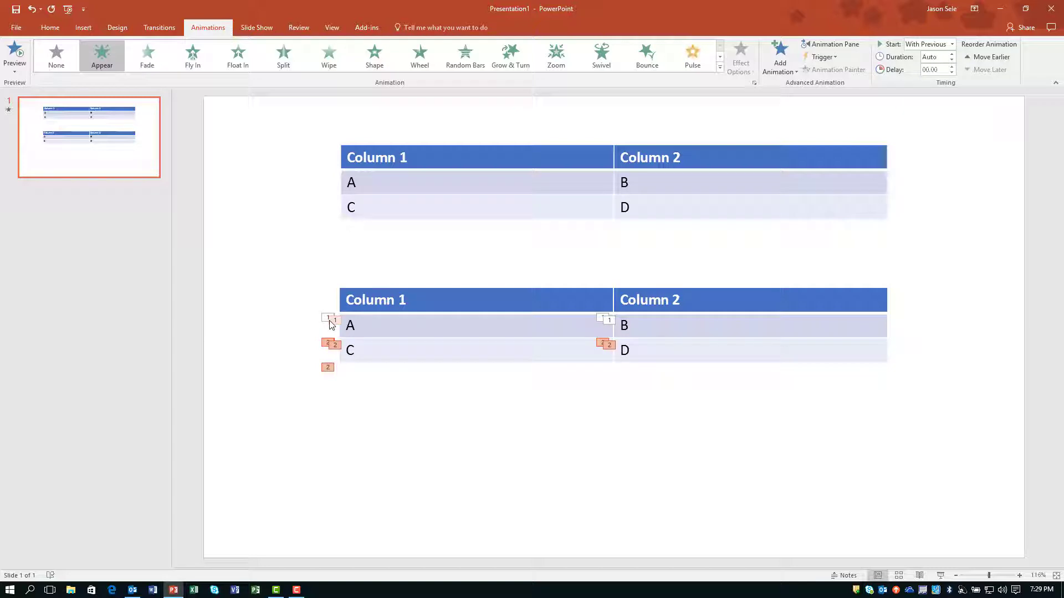
{"action": "left_click", "coordinate": [335, 375]}
{"action": "left_click", "coordinate": [328, 369]}
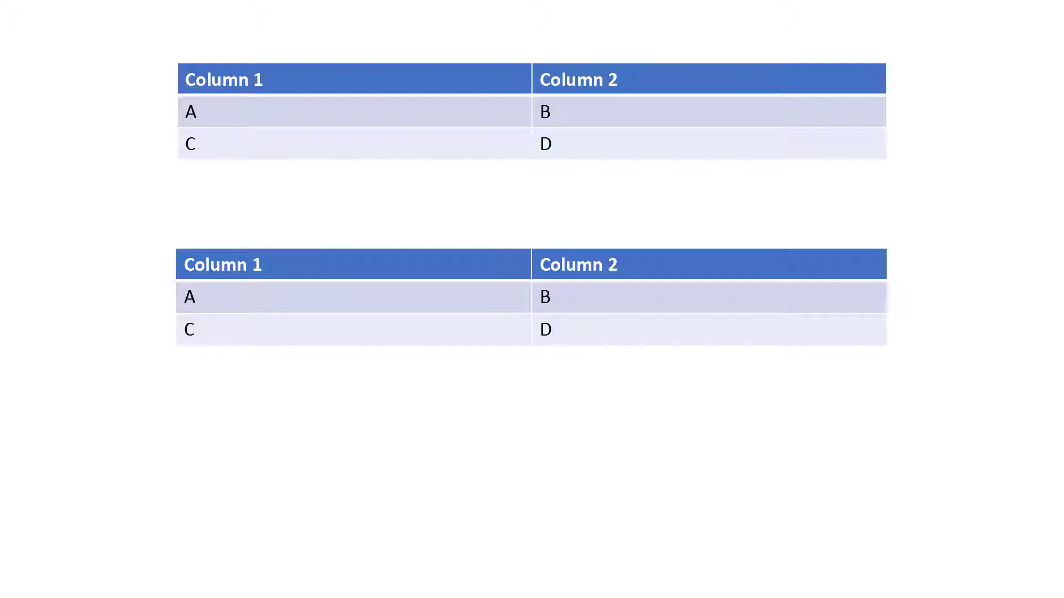
{"action": "key", "text": "Escape"}
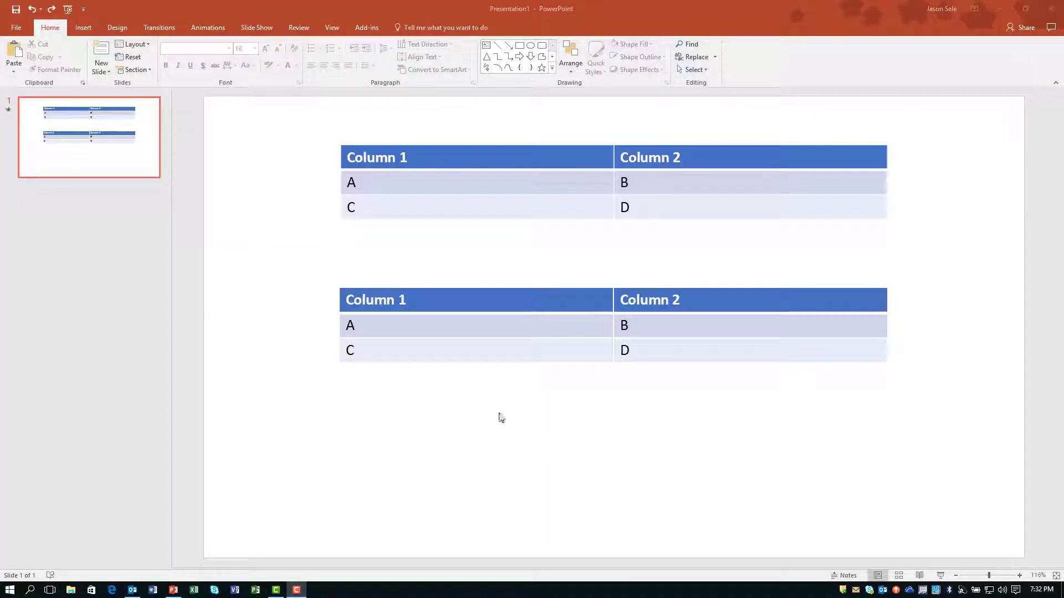
Delete the original top table and drag the shape-built, animated copy up to the slide top
{"action": "left_click", "coordinate": [388, 145]}
{"action": "key", "text": "Delete"}
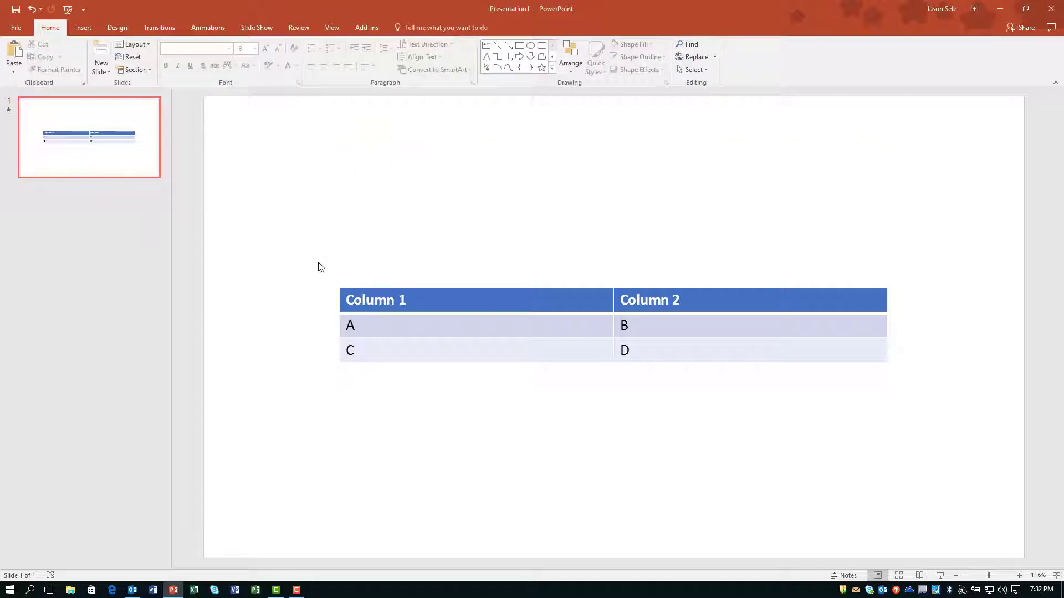
{"action": "mouse_move", "coordinate": [319, 263]}
{"action": "left_mouse_down"}
{"action": "mouse_move", "coordinate": [1040, 427]}
{"action": "mouse_move", "coordinate": [1025, 424]}
{"action": "left_mouse_up"}
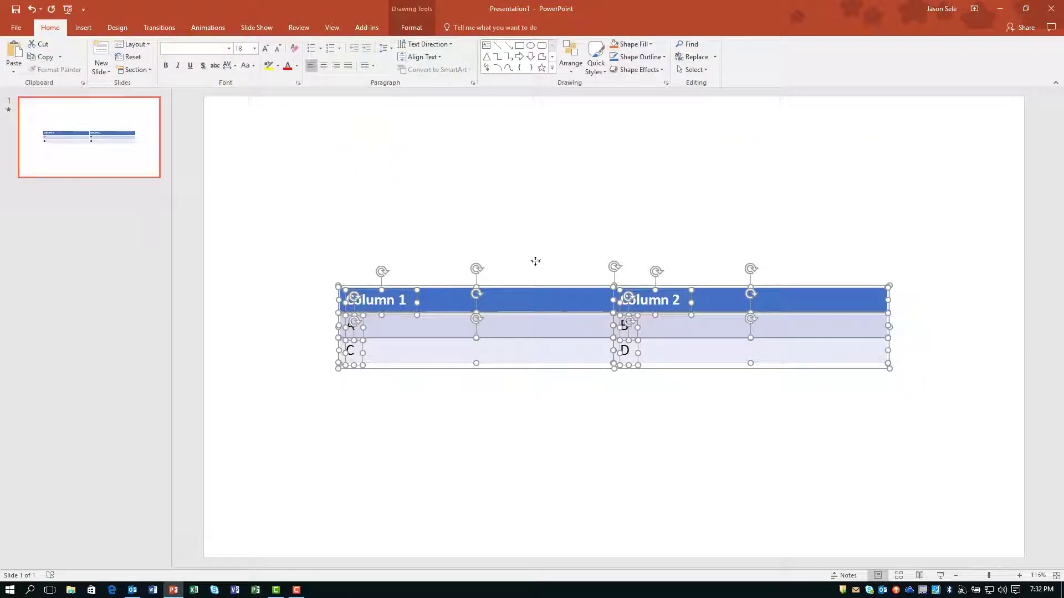
{"action": "left_click_drag", "start_coordinate": [534, 261], "coordinate": [539, 164]}
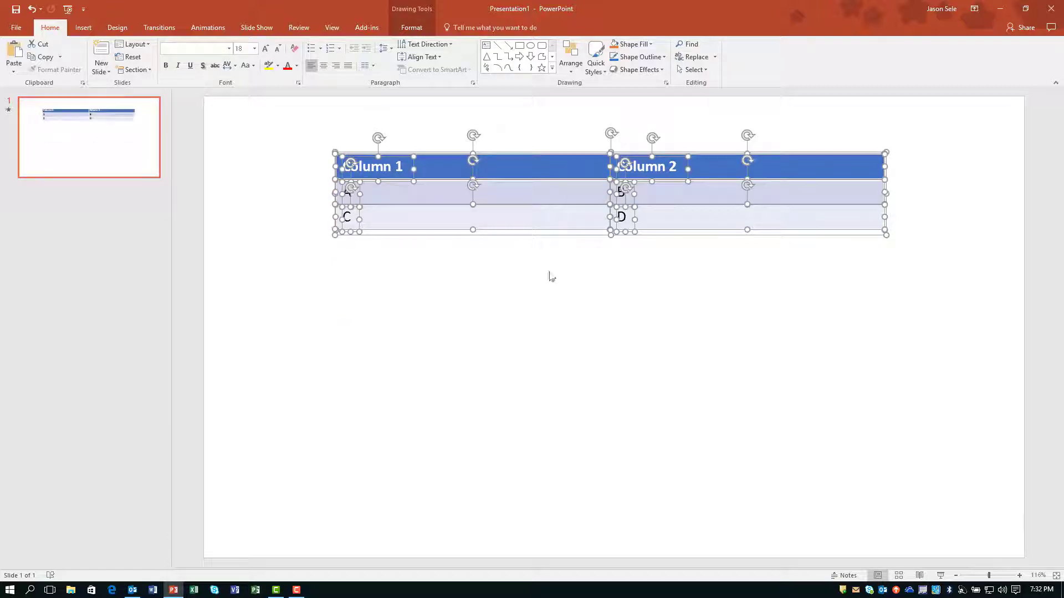
{"action": "left_click", "coordinate": [548, 275]}
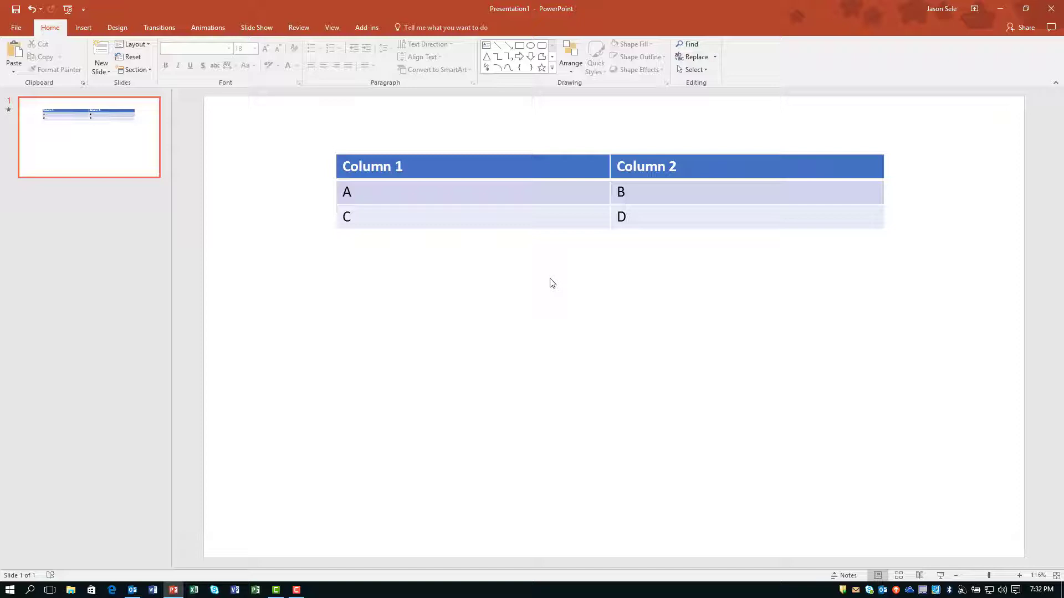
{"action": "key", "text": "F10"}
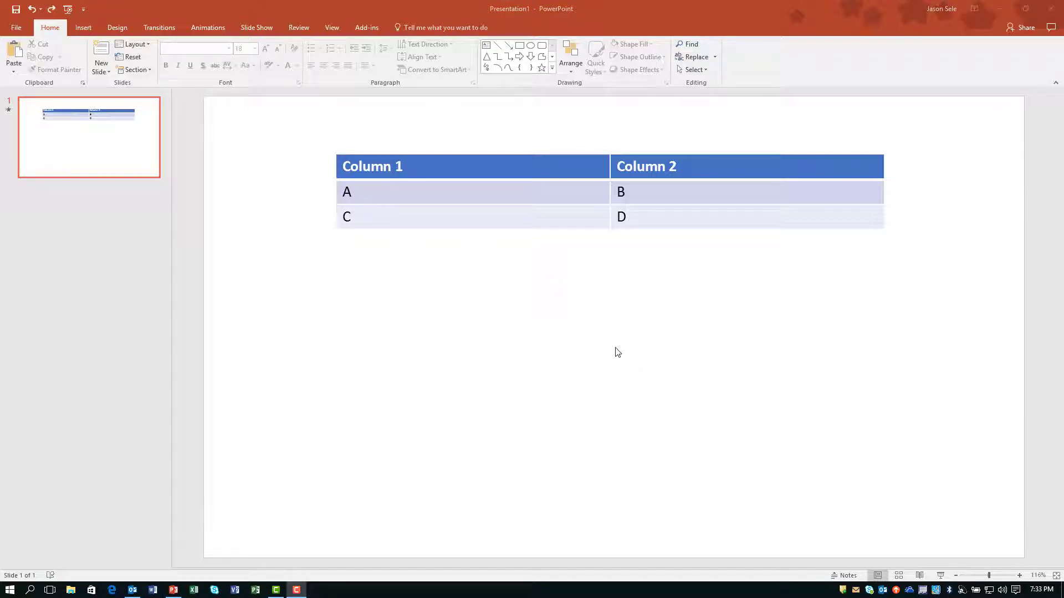
Marquee-select every converted table piece and regroup them into a single object with Group > Regroup
{"action": "mouse_move", "coordinate": [320, 138]}
{"action": "left_mouse_down"}
{"action": "mouse_move", "coordinate": [867, 254]}
{"action": "mouse_move", "coordinate": [952, 261]}
{"action": "mouse_move", "coordinate": [933, 261]}
{"action": "left_mouse_up"}
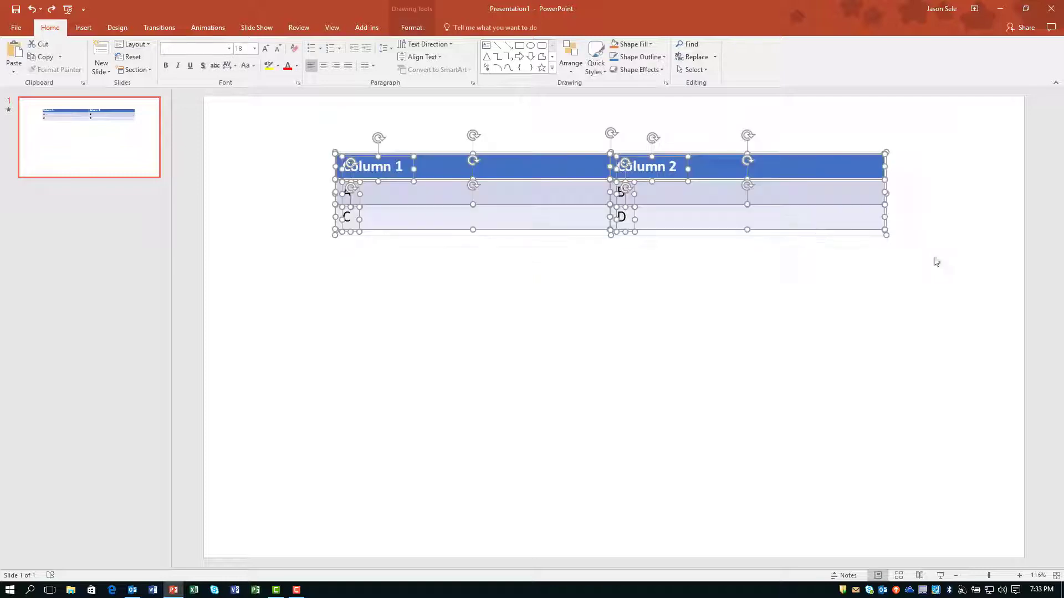
{"action": "right_click", "coordinate": [710, 171]}
{"action": "mouse_move", "coordinate": [738, 235]}
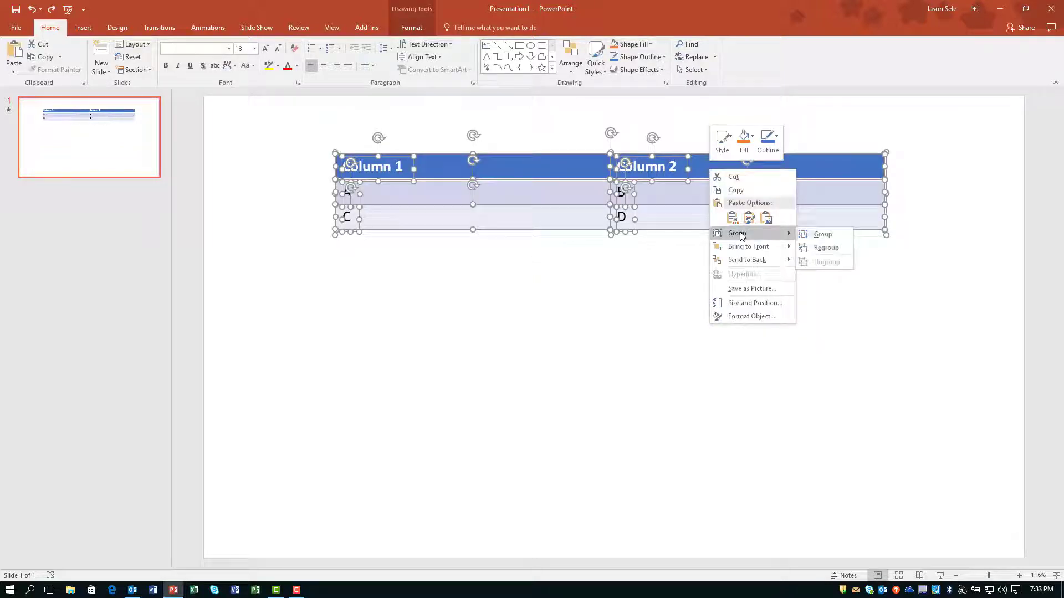
{"action": "left_click", "coordinate": [834, 248]}
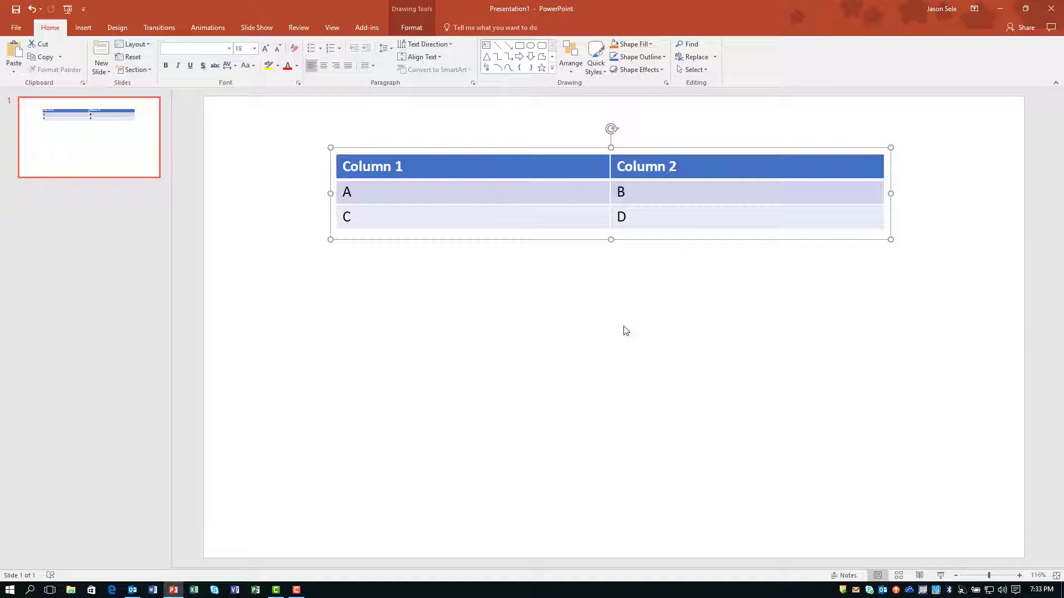
{"action": "left_click", "coordinate": [610, 392]}
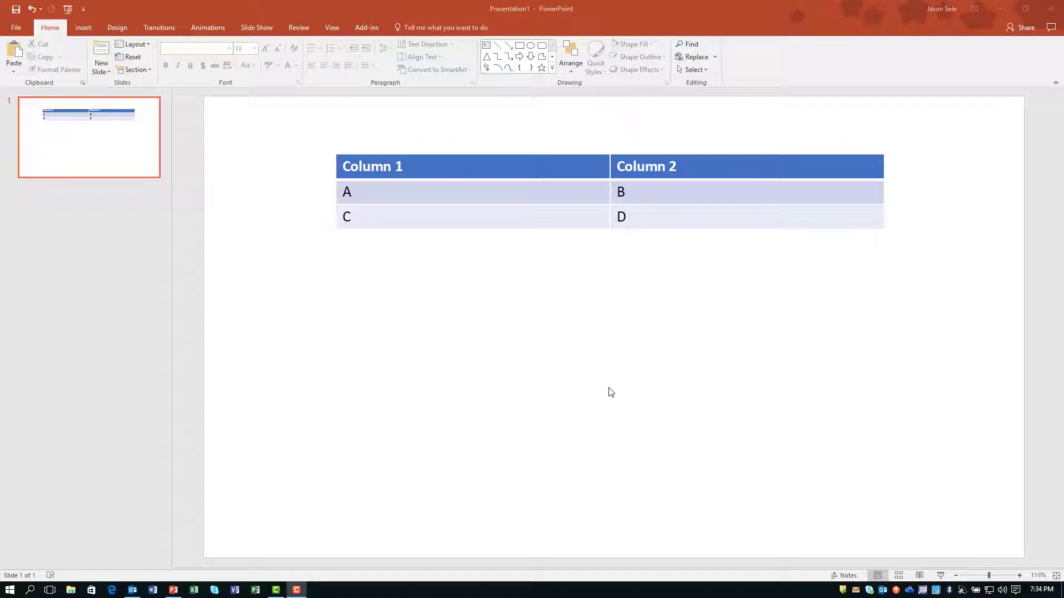